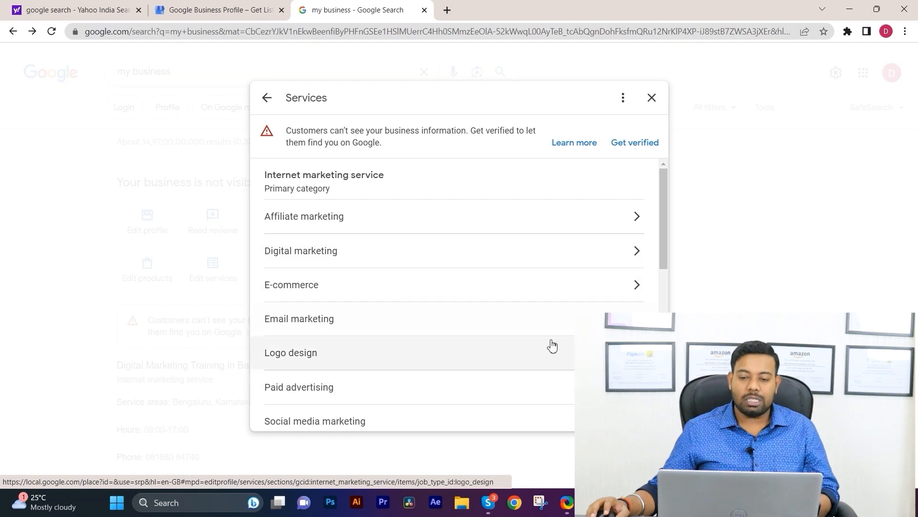
Start adding another business category from the end of the services list
left_click_drag(668, 269, 666, 421)
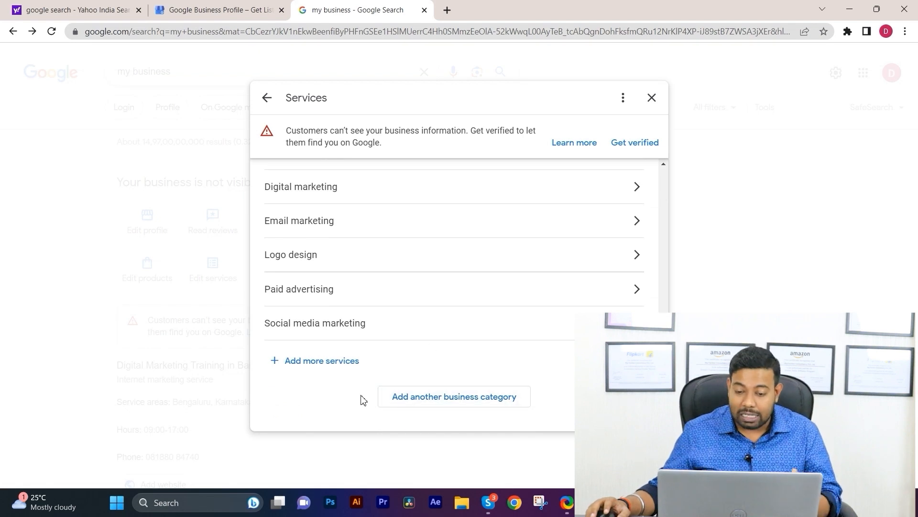
left_click_drag(424, 367, 451, 435)
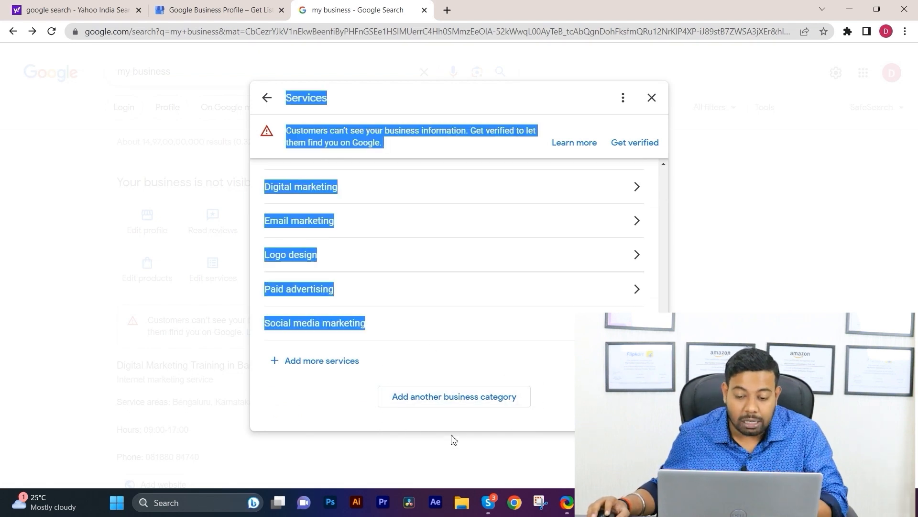
left_click(531, 370)
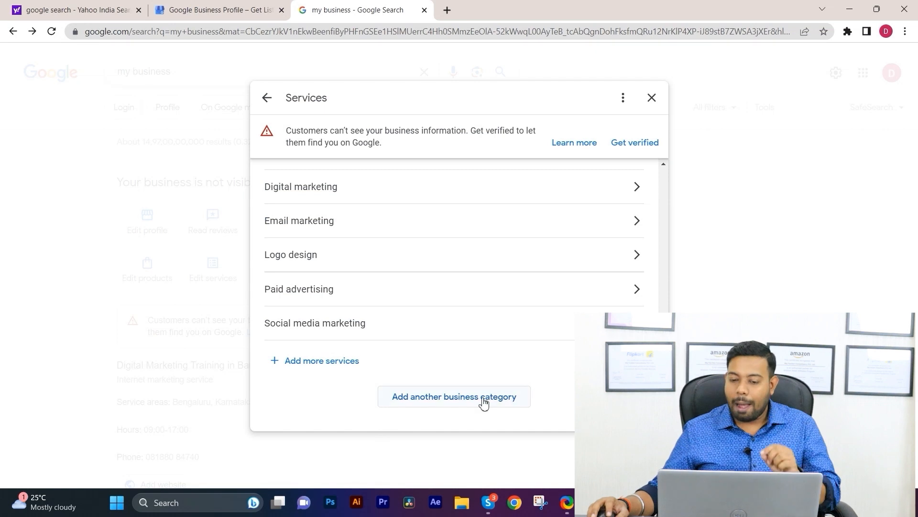
left_click(476, 406)
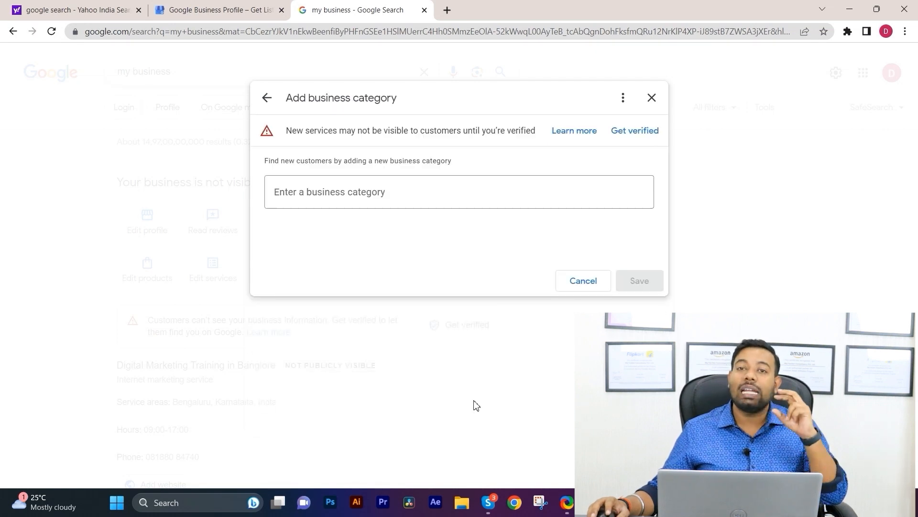
Try to find a business category matching "web development"
left_click(353, 186)
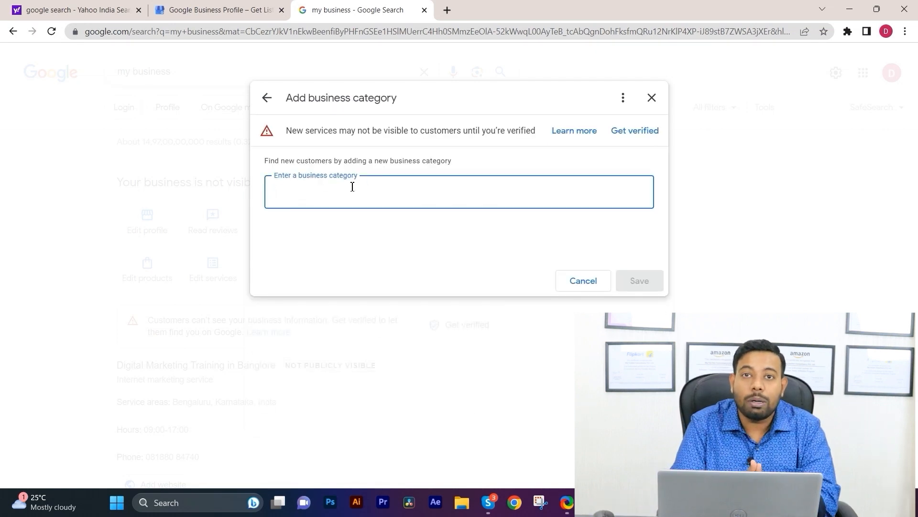
type("we")
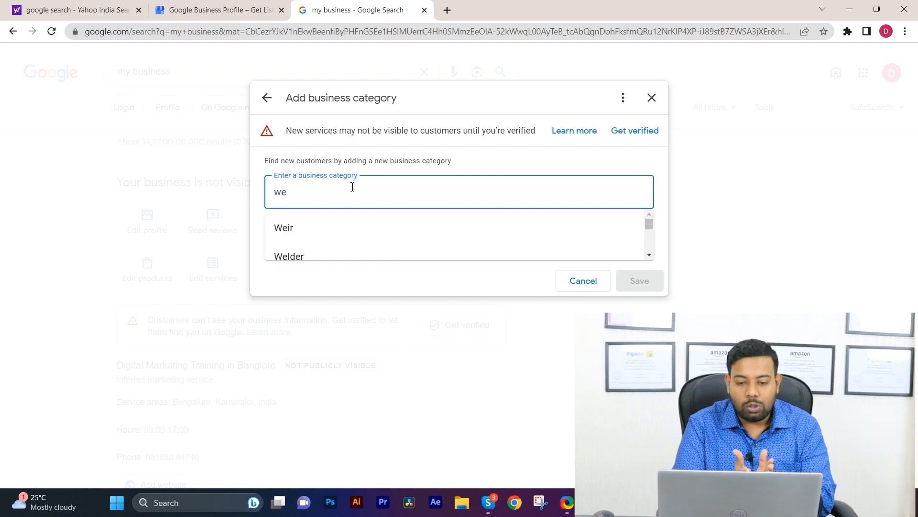
type("b devel")
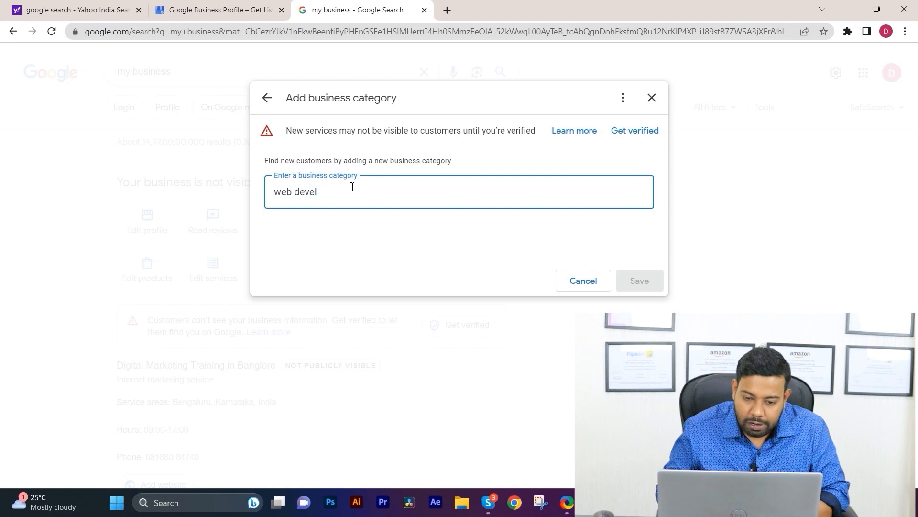
type("o")
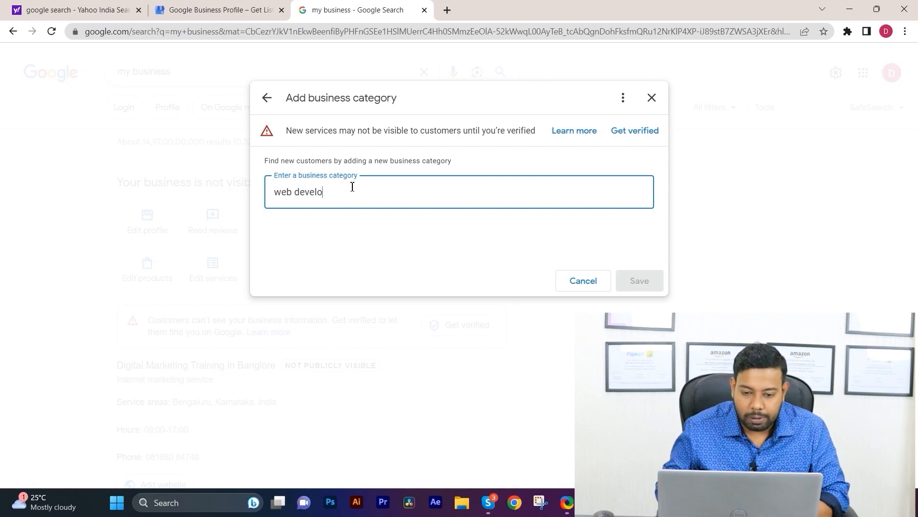
type("p")
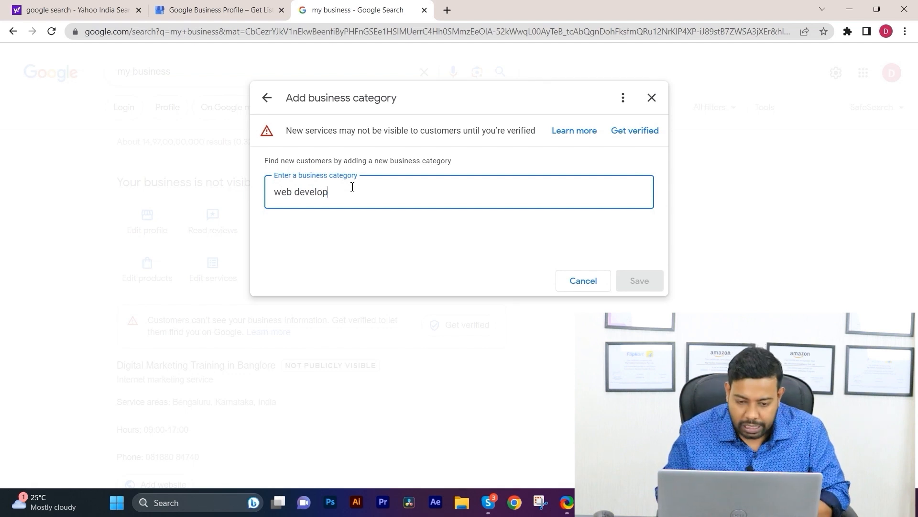
type("ment")
Shorten the category search to "web des" and choose Web Designer as the additional business category
key("BackSpace")
key("BackSpace")
key("BackSpace")
key("BackSpace")
key("BackSpace")
key("BackSpace")
key("BackSpace")
key("BackSpace")
key("BackSpace")
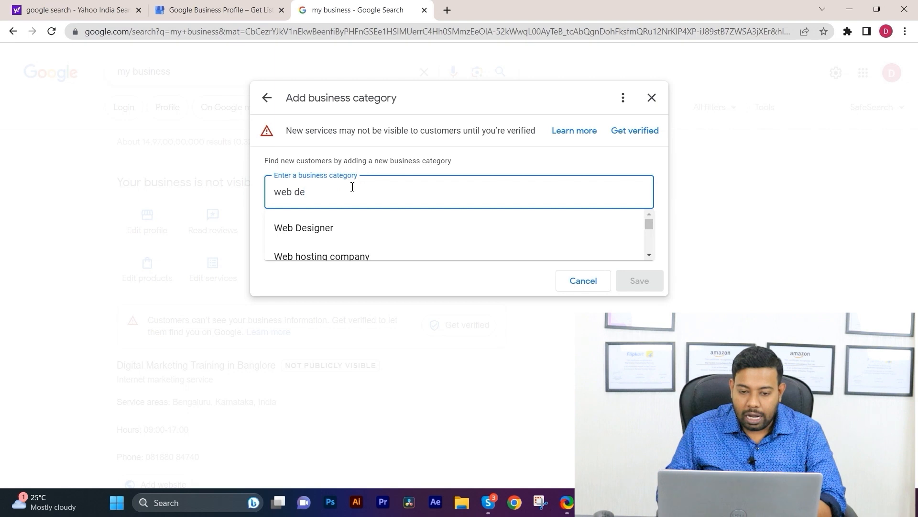
type("es")
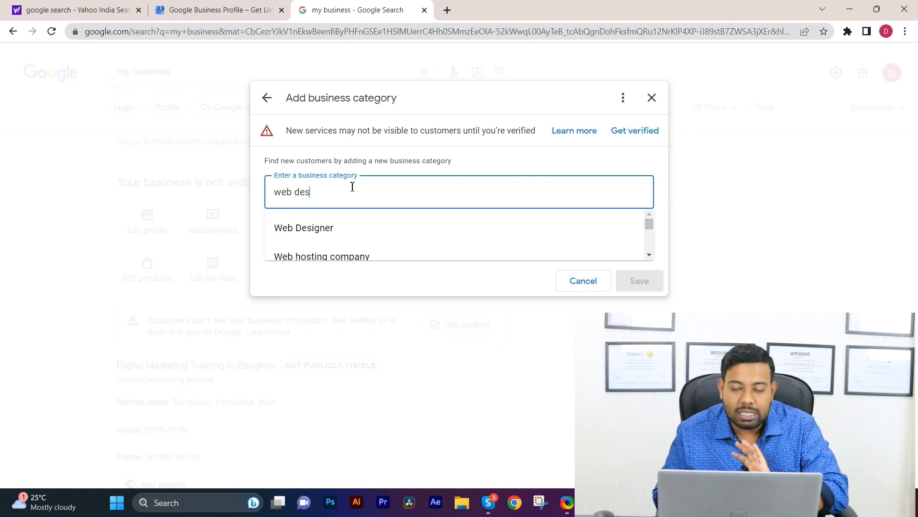
left_click(297, 229)
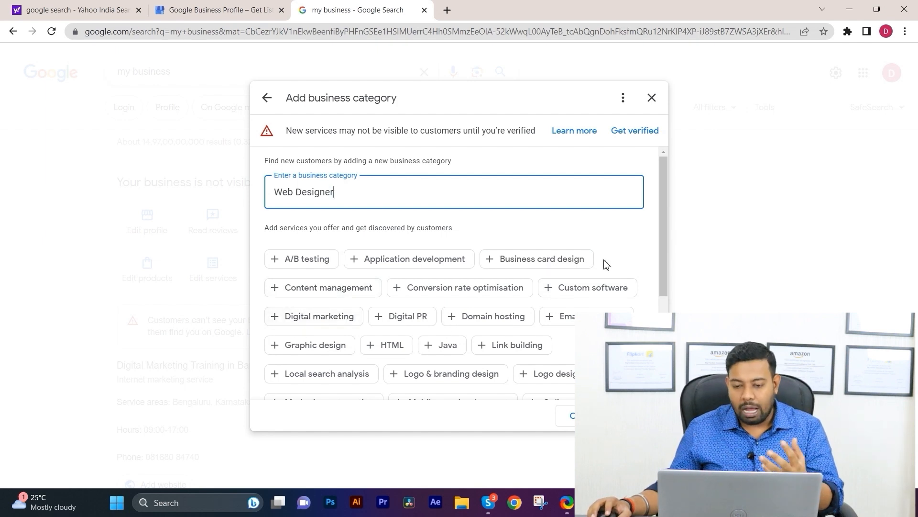
Select the offered services Custom software, Software development, Web development, Web hosting, Web design, Responsive design and HTML
left_click(581, 298)
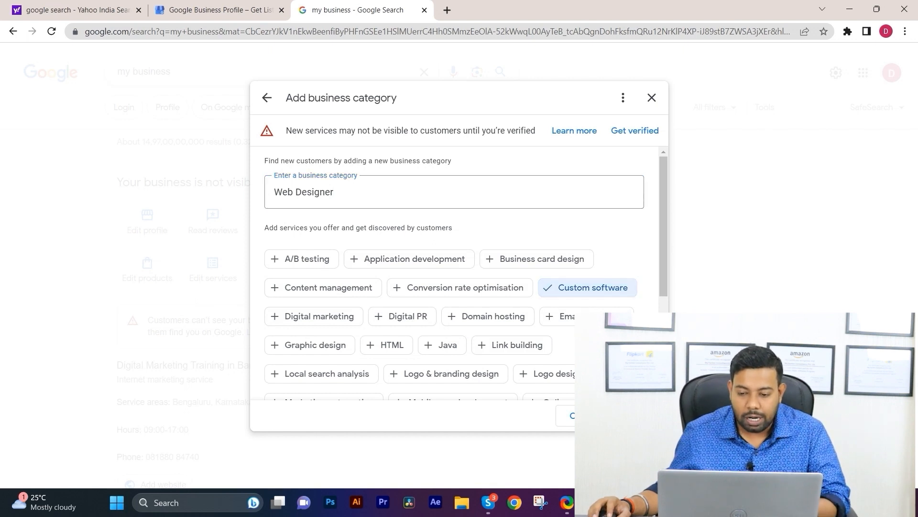
scroll(459, 273, "down", 3)
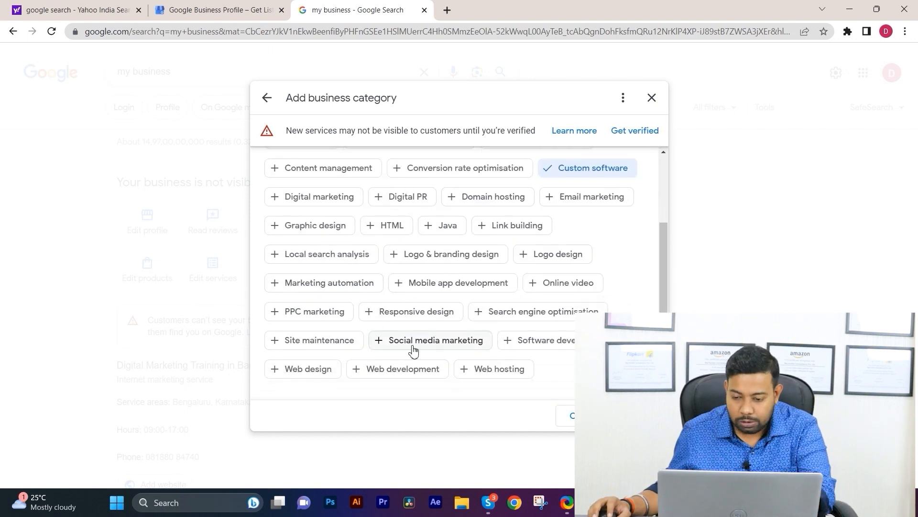
left_click(562, 351)
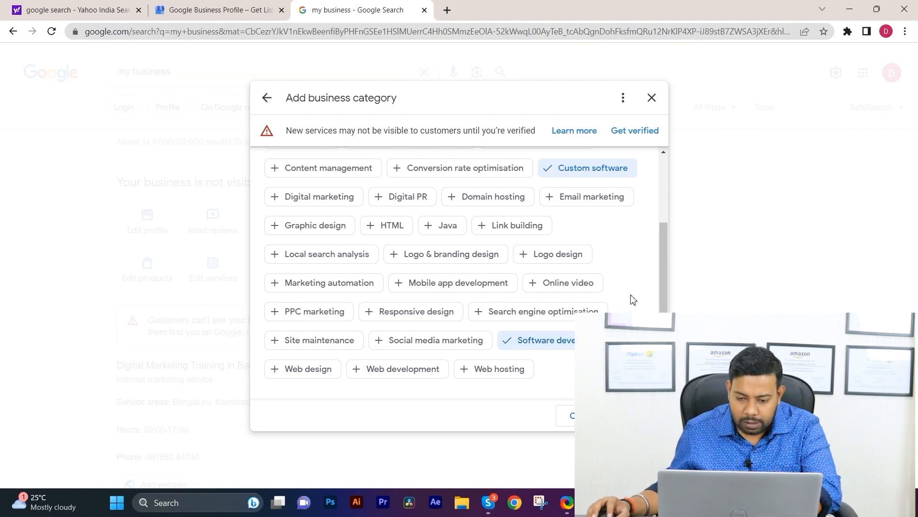
left_click(435, 378)
left_click(491, 378)
left_click(306, 372)
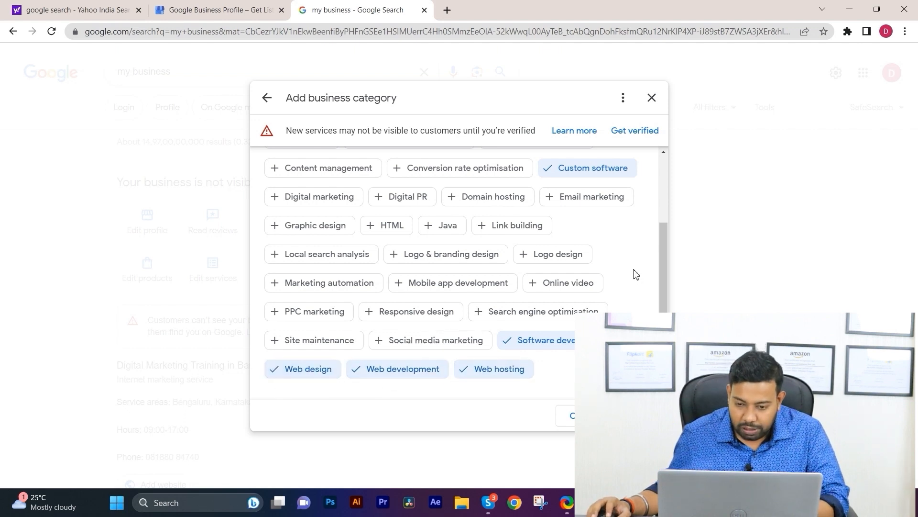
scroll(636, 275, "up", 1)
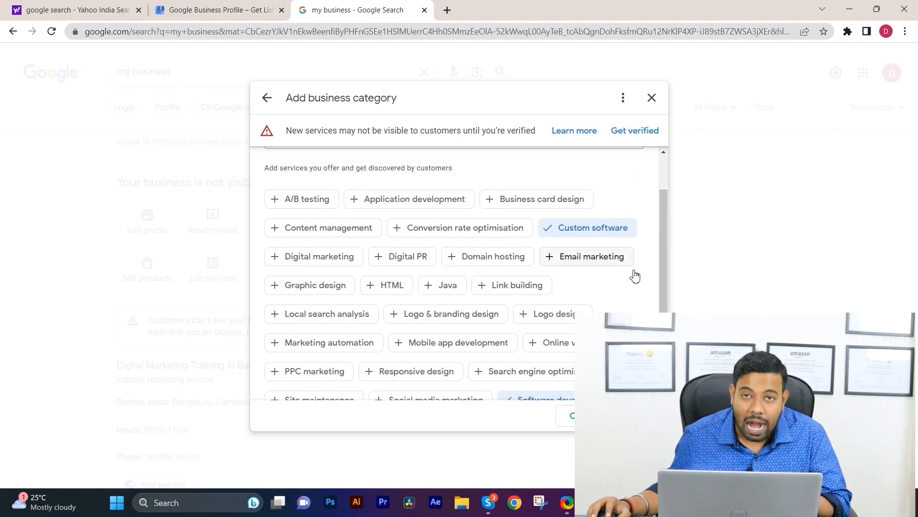
left_click(442, 373)
left_click(383, 292)
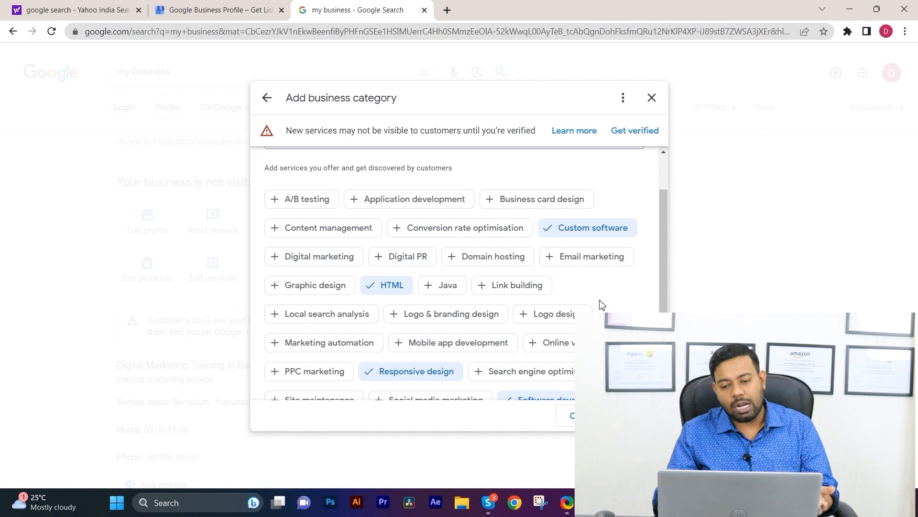
Add a custom service named "Wordpress Development" and save the new business category
scroll(602, 304, "down", 3)
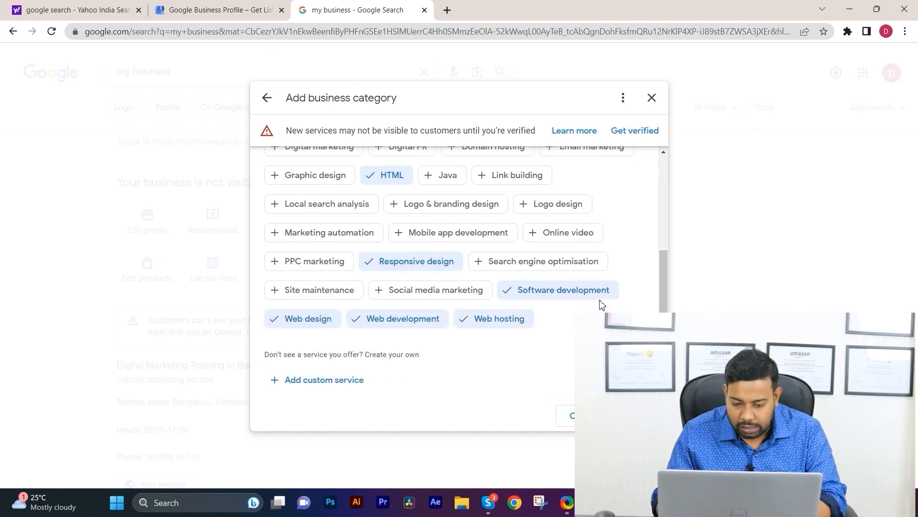
left_click(312, 391)
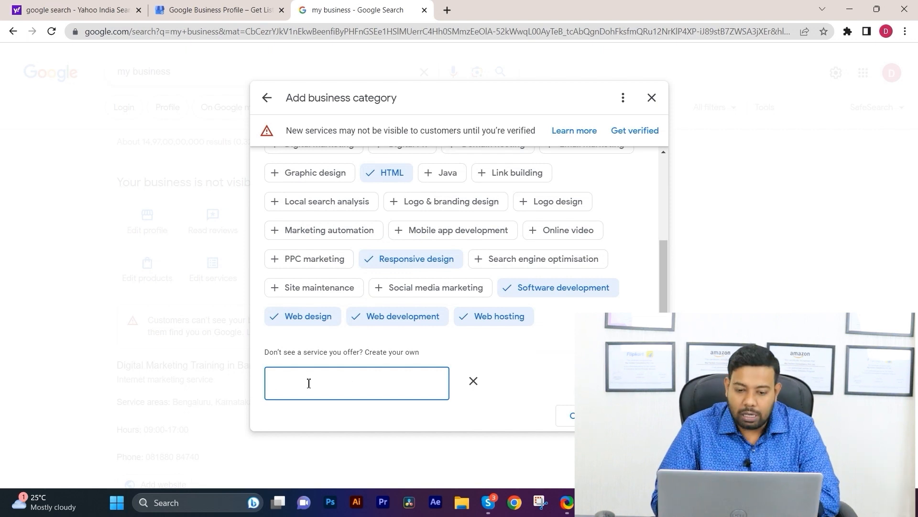
type("W")
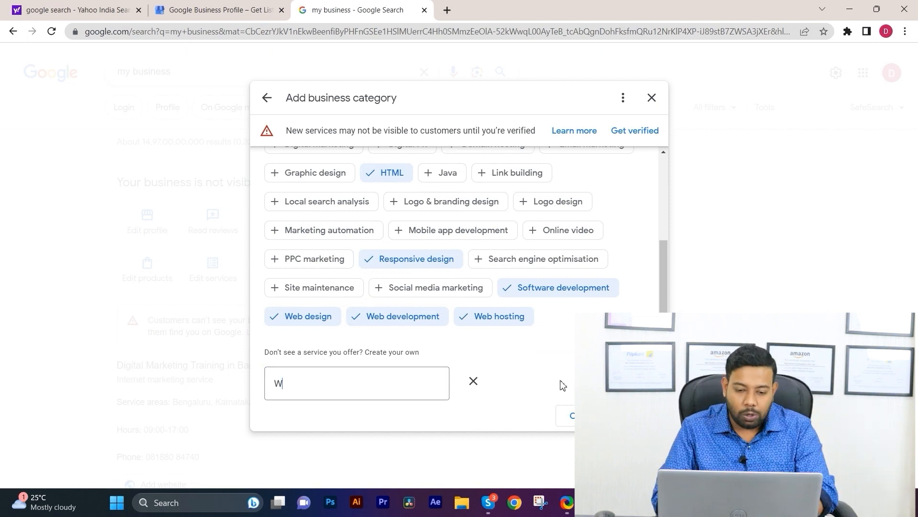
type("ord")
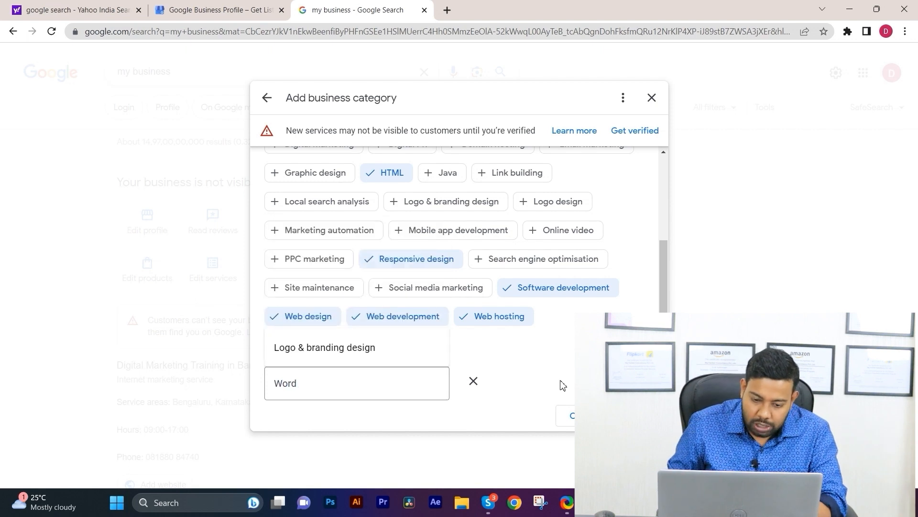
type("press")
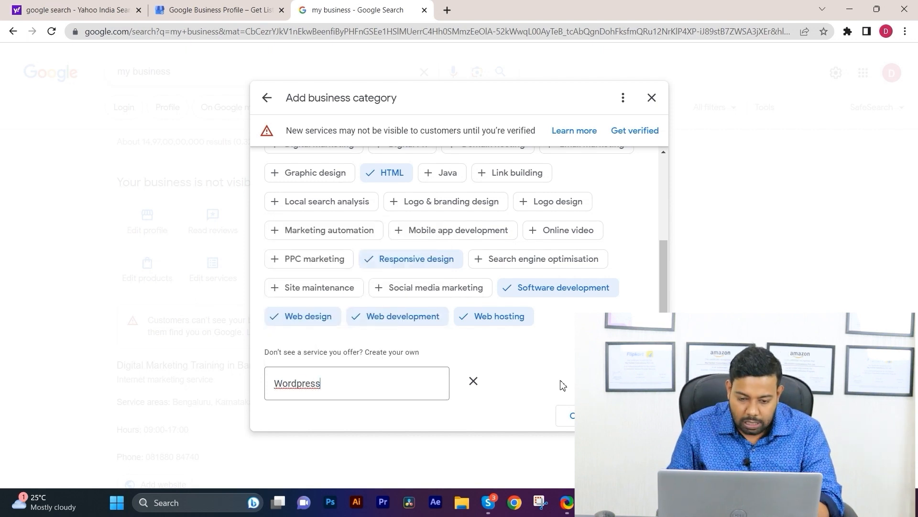
type(" De")
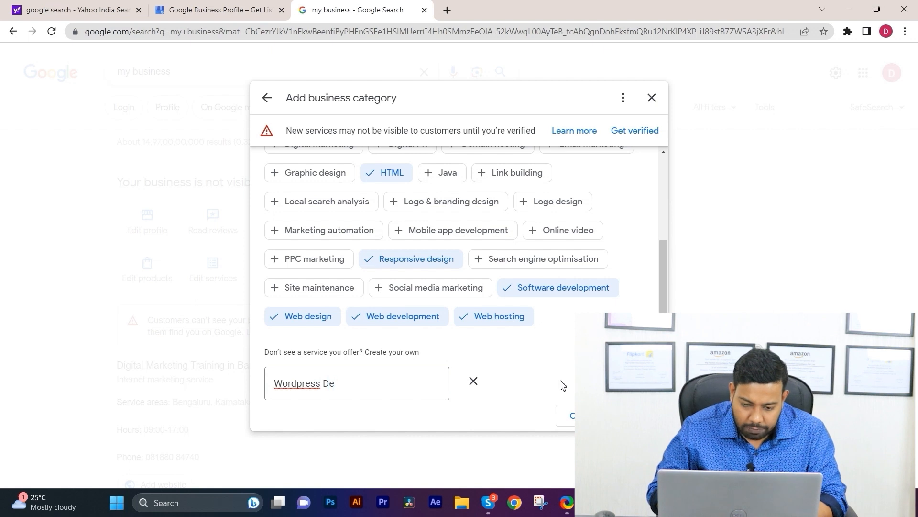
type("vel")
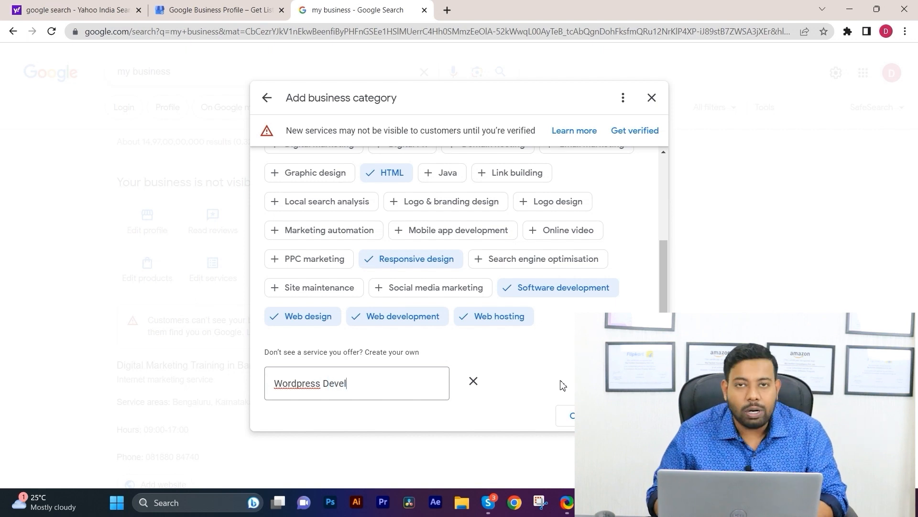
type("op")
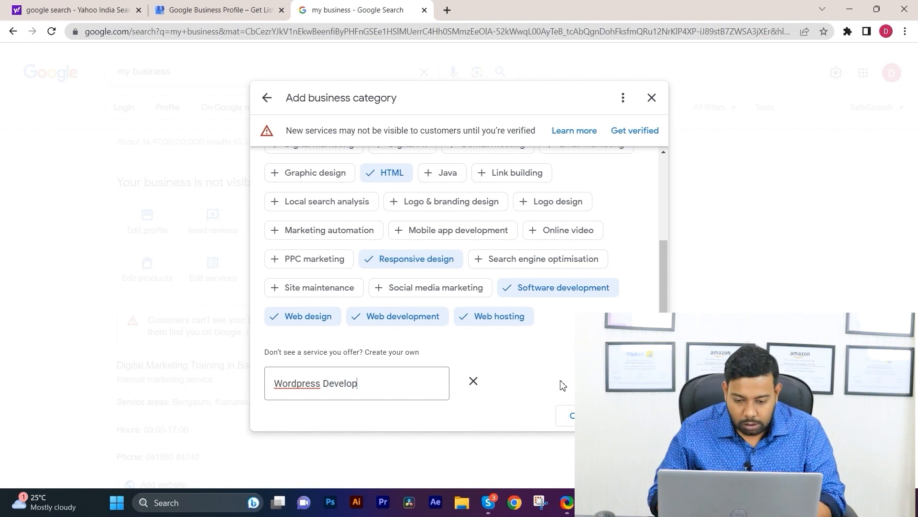
type("ment")
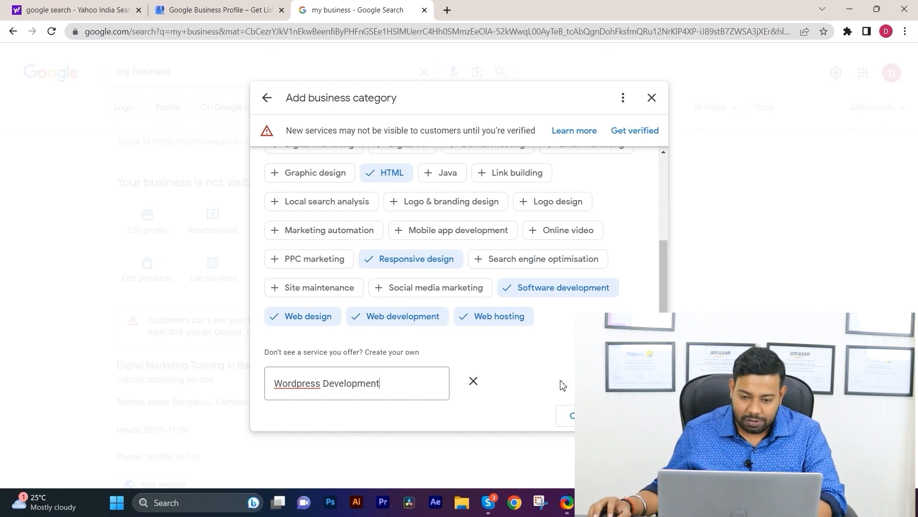
left_click(632, 416)
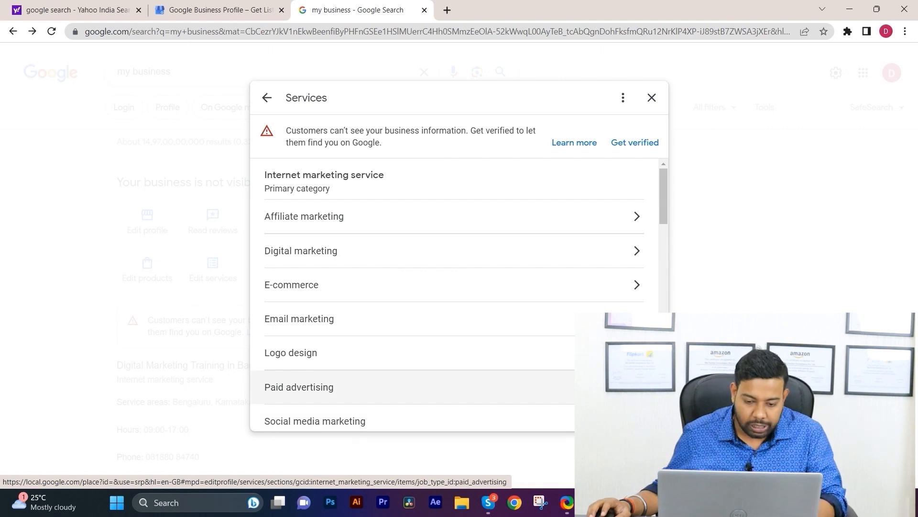
Set the price of the Digital marketing service to From 5000 INR
left_click_drag(665, 211, 672, 355)
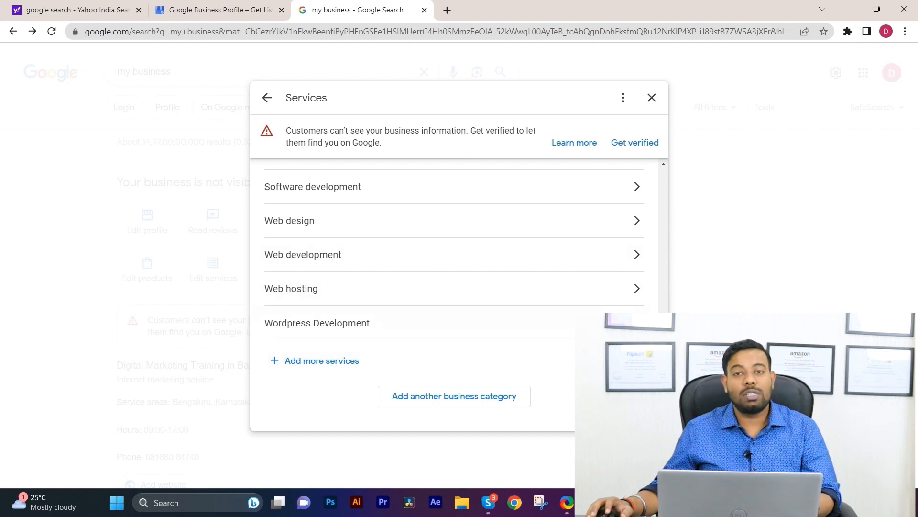
scroll(644, 201, "up", 10)
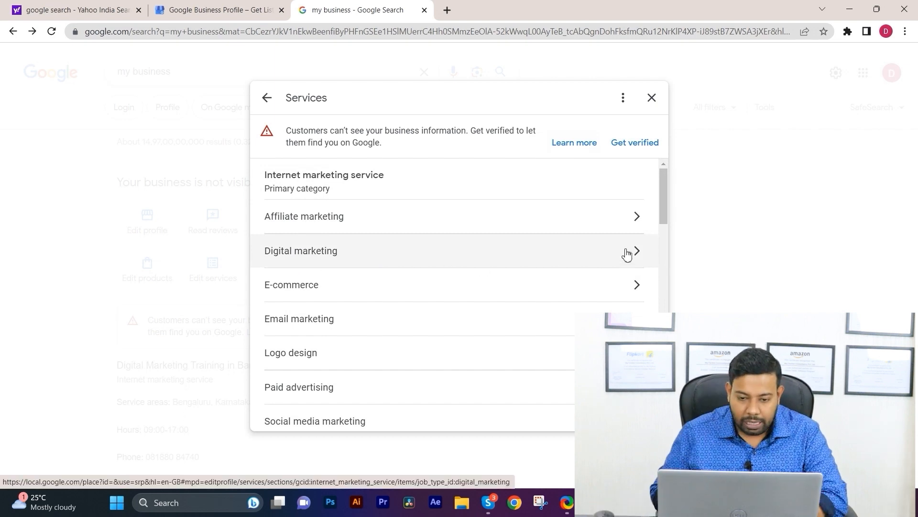
left_click(608, 255)
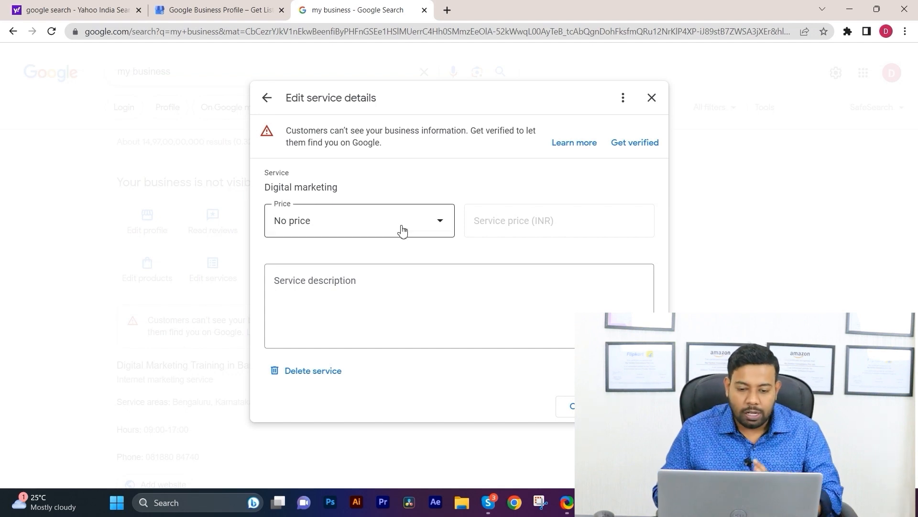
left_click(441, 227)
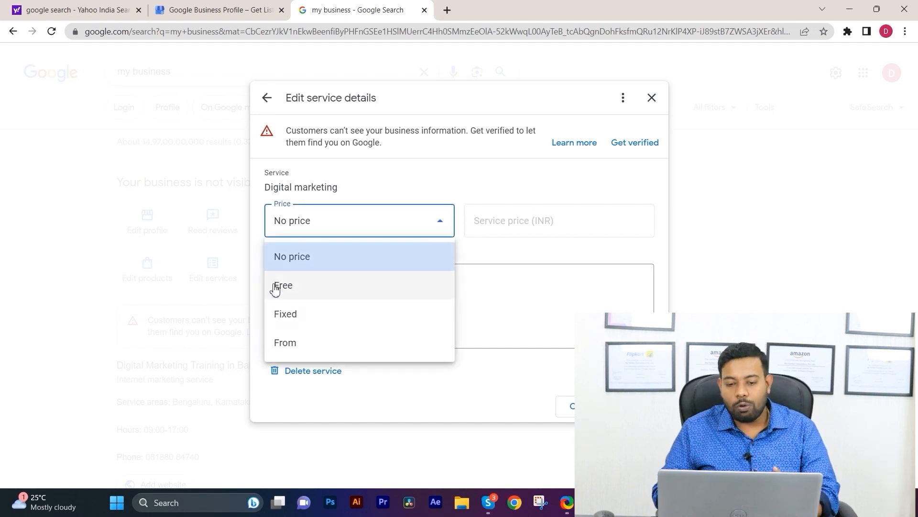
left_click(305, 351)
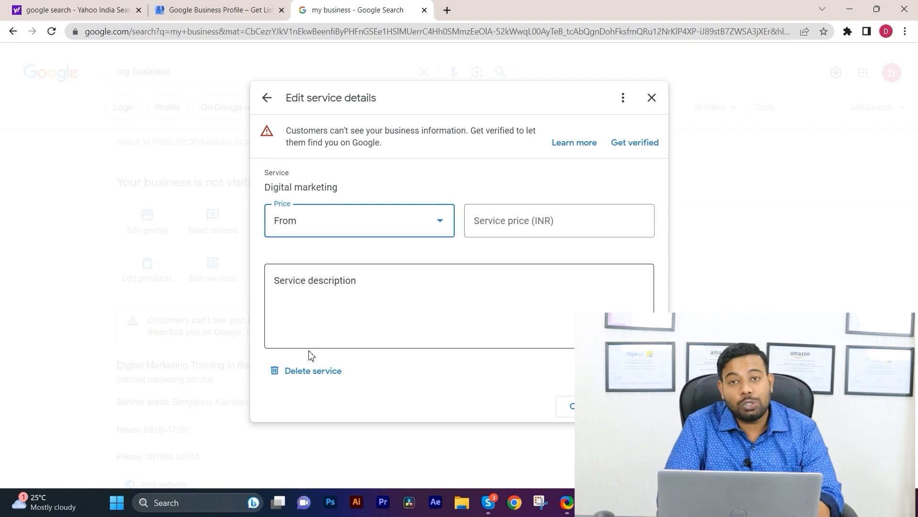
left_click(511, 228)
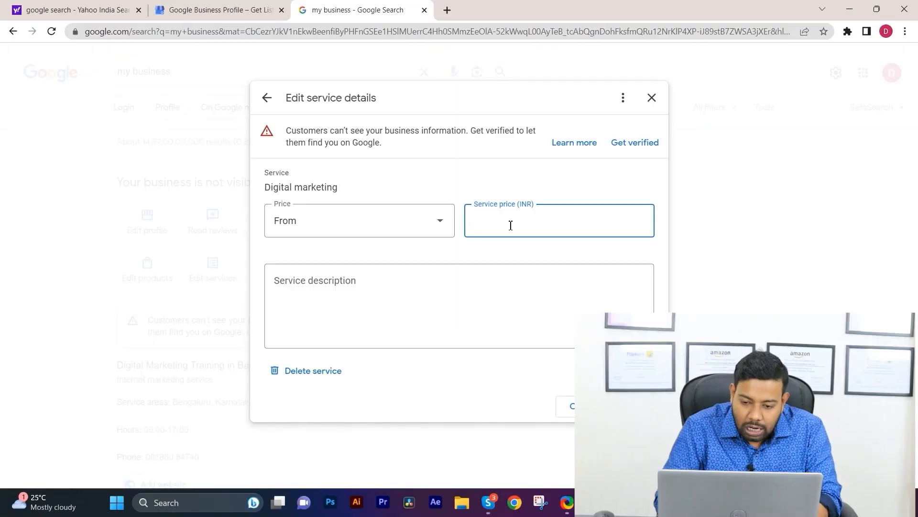
type("000")
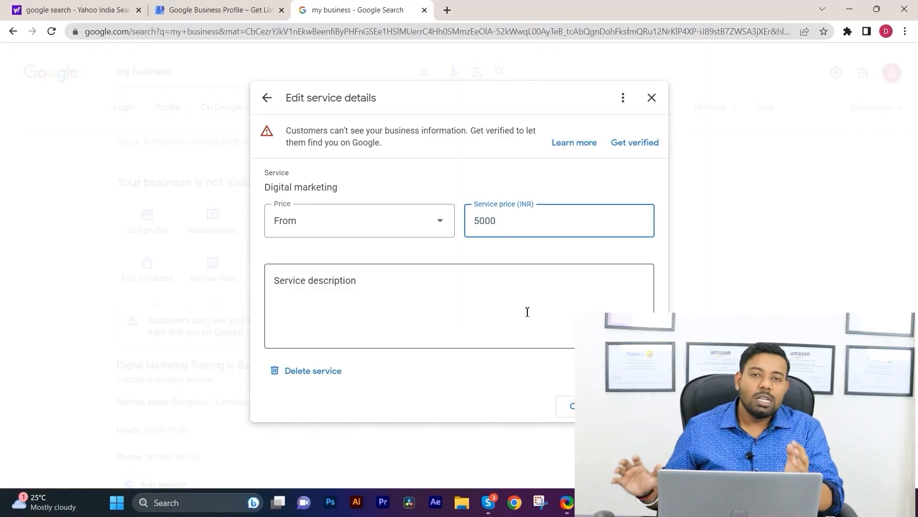
Begin the Digital marketing service description with the line "- Basic SEO for 5 Keywords"
left_click(304, 278)
type("- Basic")
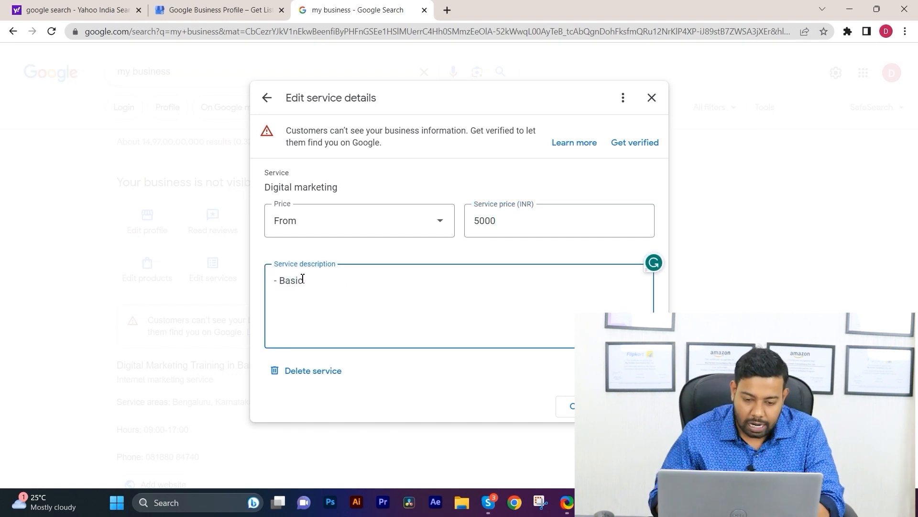
type(" SEO for 5 Keywords")
key("BackSpace")
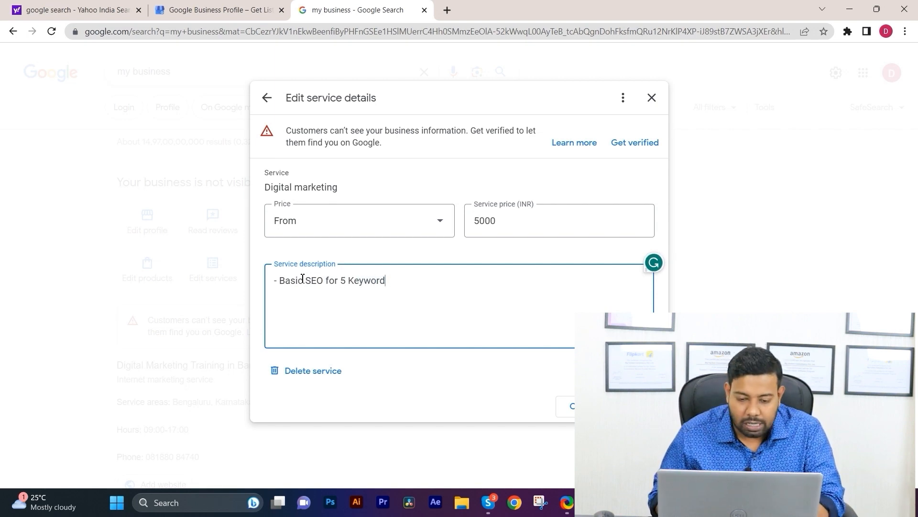
type("s")
Add a second line, "- Basic WP Website Creation", to the service description
key("Return")
type("-")
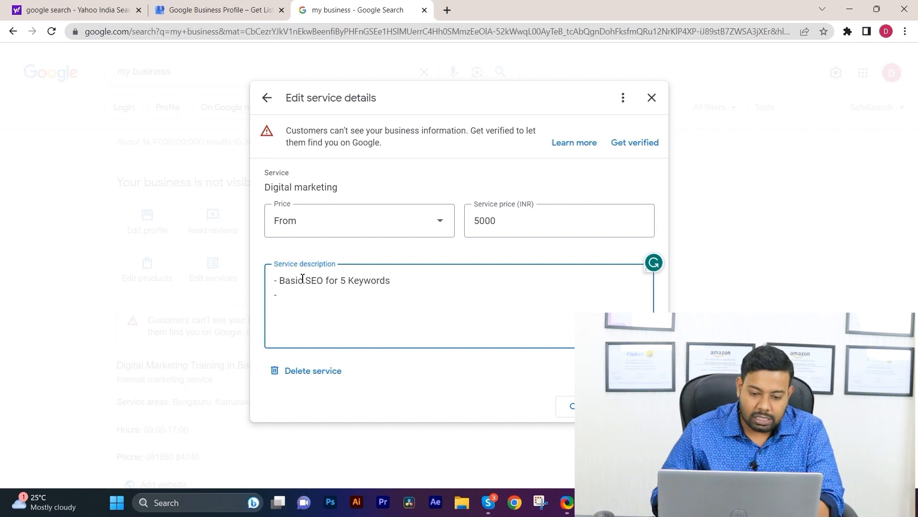
type(" Basic WP WEB")
key("BackSpace")
key("BackSpace")
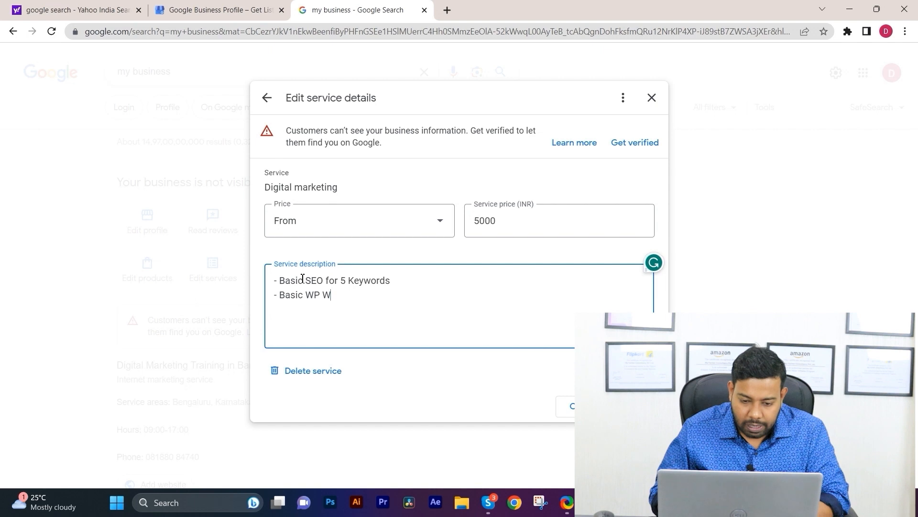
type("ebsi")
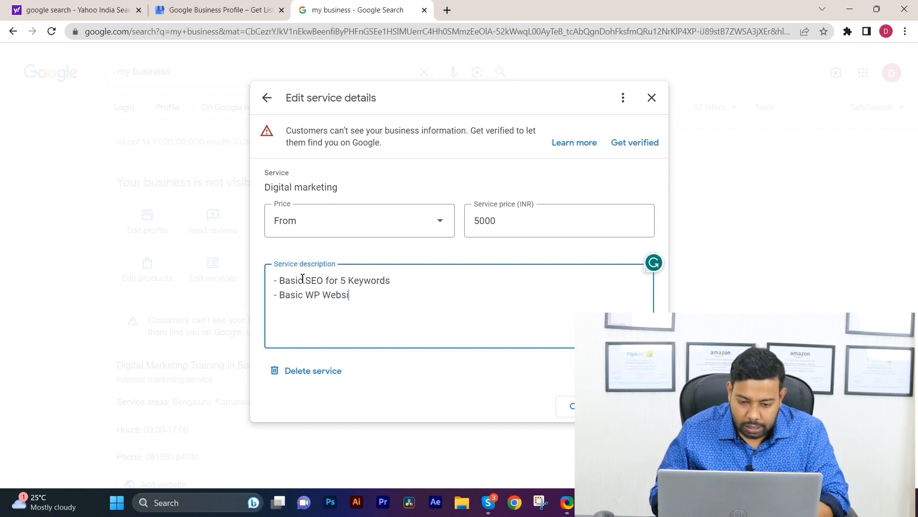
type("te Creation")
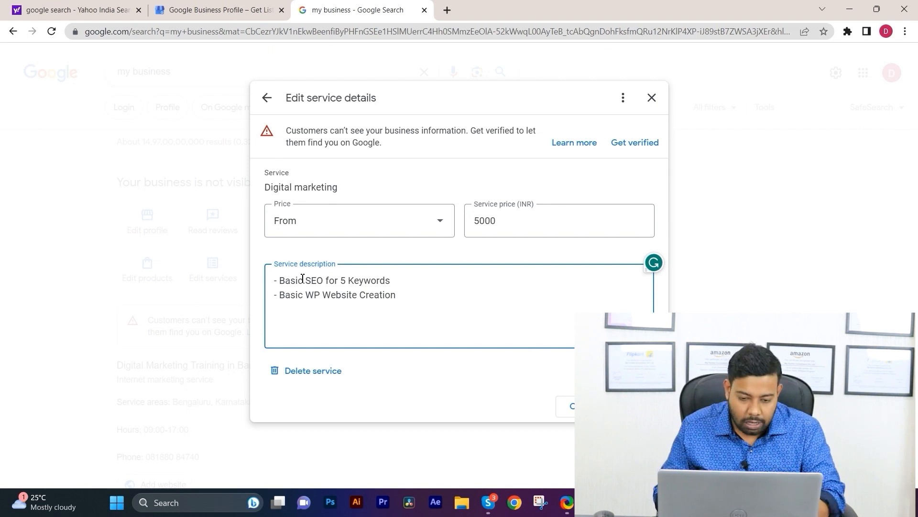
Add the line "- Facebook Page Creation" to the service description
type("Facebook O")
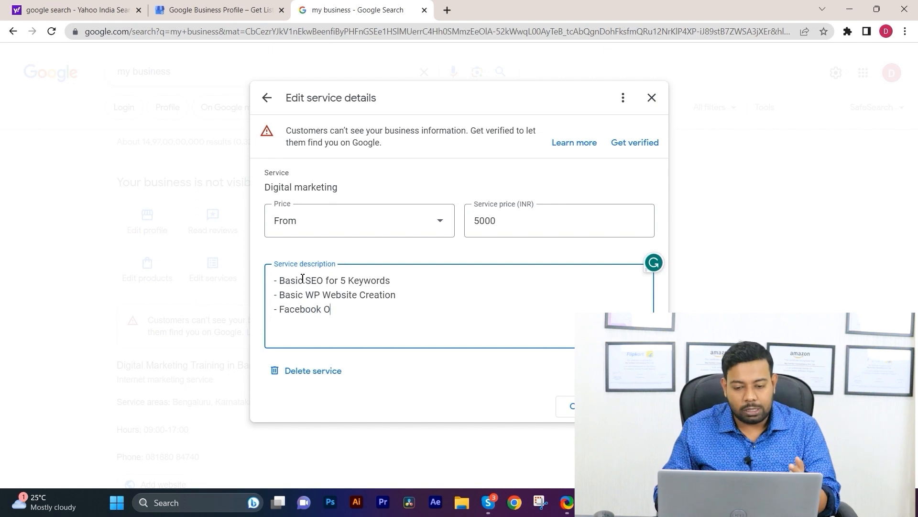
key("BackSpace")
type("Page")
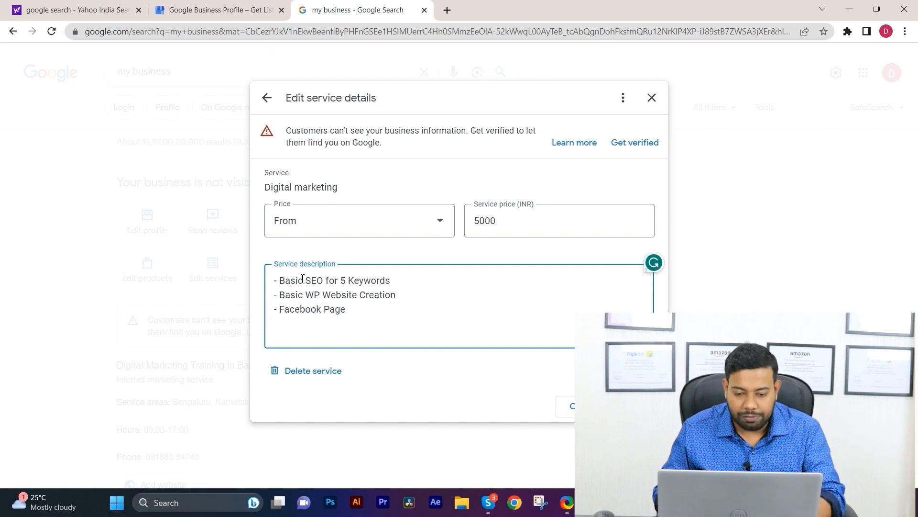
type(" Creation")
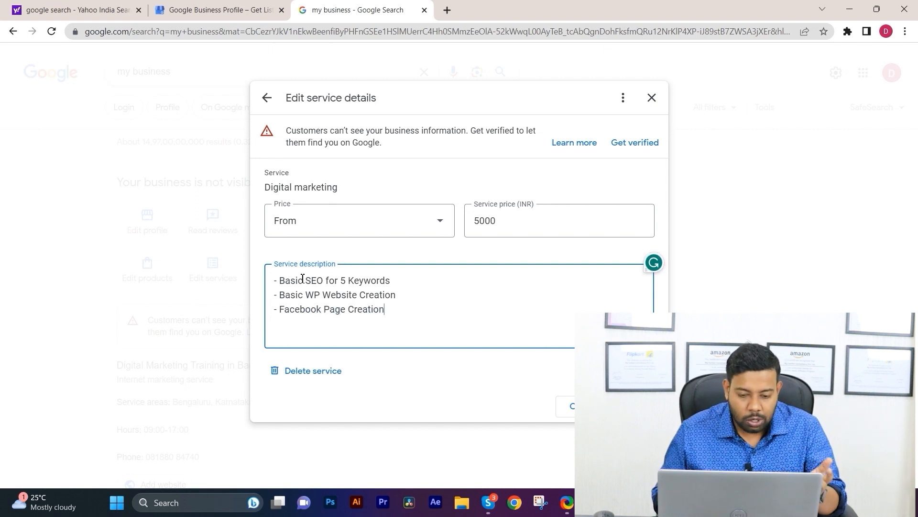
Add the line "- Instagram Profile Creation", enlarge the description area and save the service details
key("Return")
type("- Inst")
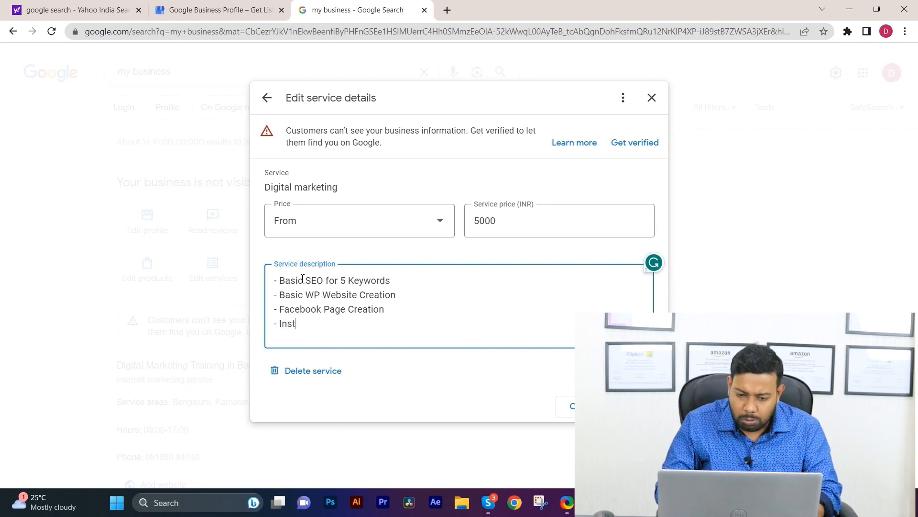
type("agram Prof")
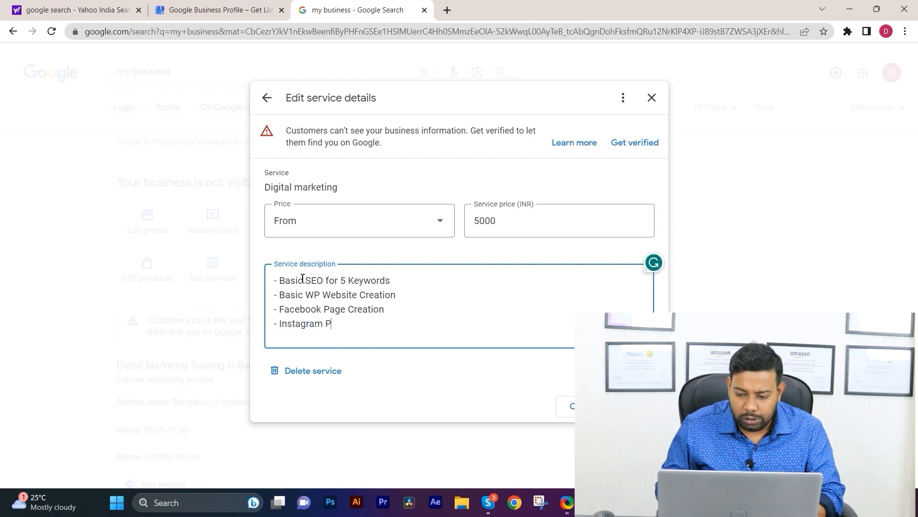
type("ile Creation")
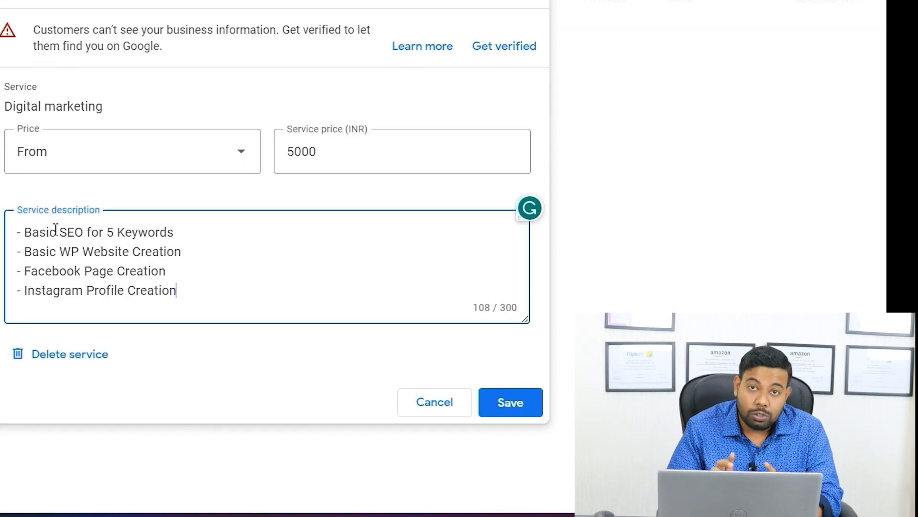
mouse_move(528, 326)
left_mouse_down()
mouse_move(542, 343)
mouse_move(557, 504)
mouse_move(523, 342)
left_mouse_up()
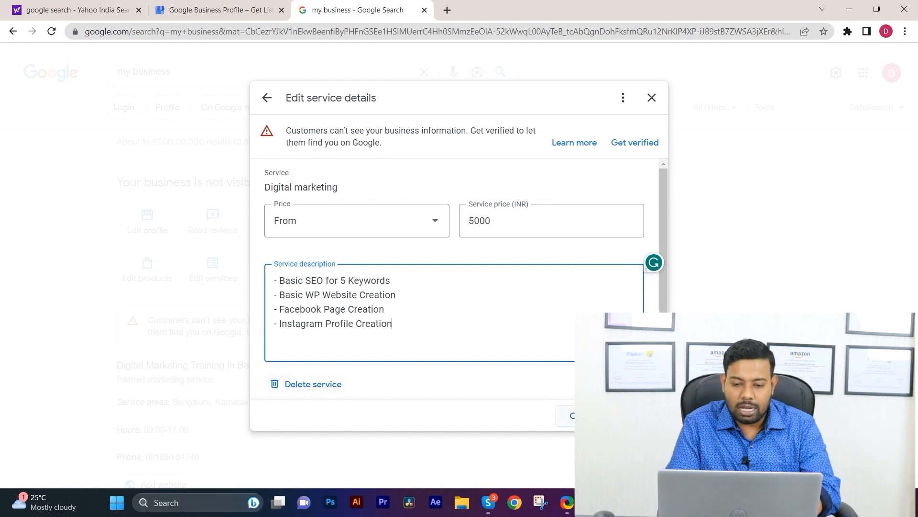
left_click(631, 415)
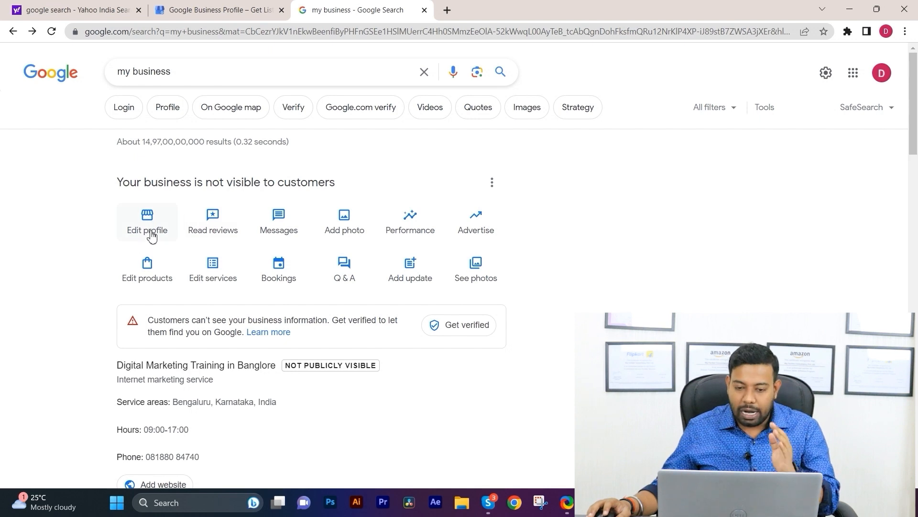
Open the profile's business information for editing and review it from the business name to the special hours
left_click(151, 235)
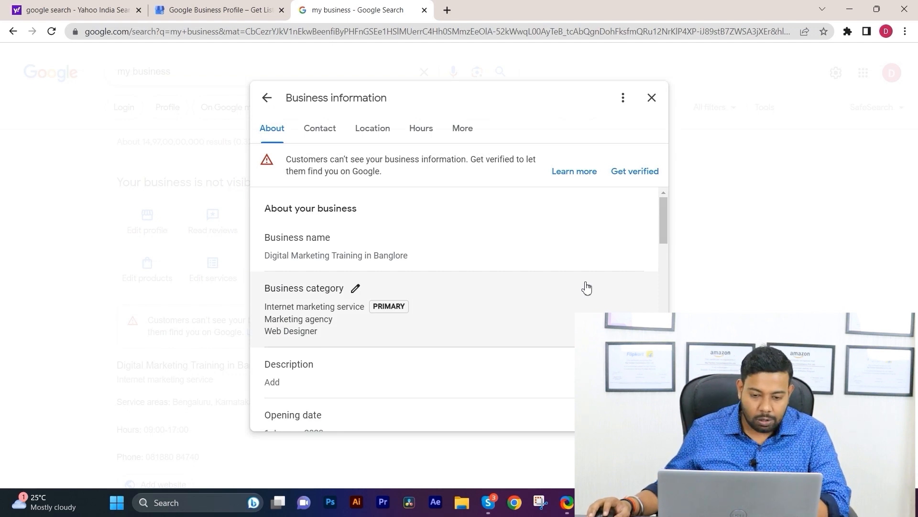
scroll(587, 288, "down", 10)
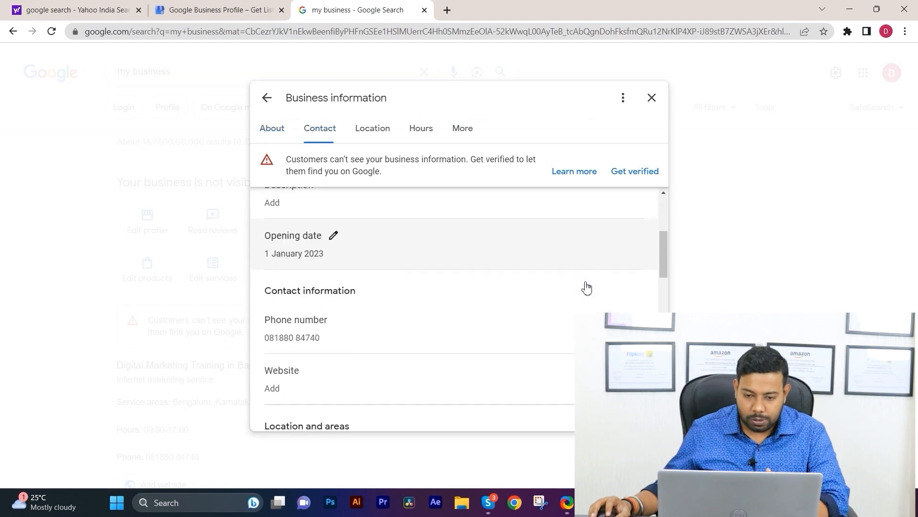
scroll(587, 290, "down", 8)
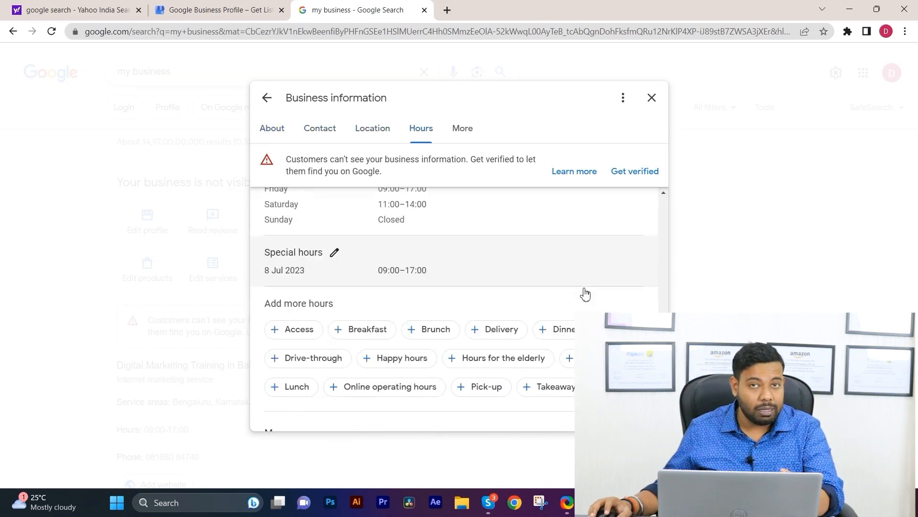
Search Google for "Big faction" in a new tab and examine its business panel, including website, directions, reviews and contact details
key("ctrl+t")
left_click(335, 221)
type("Big faction")
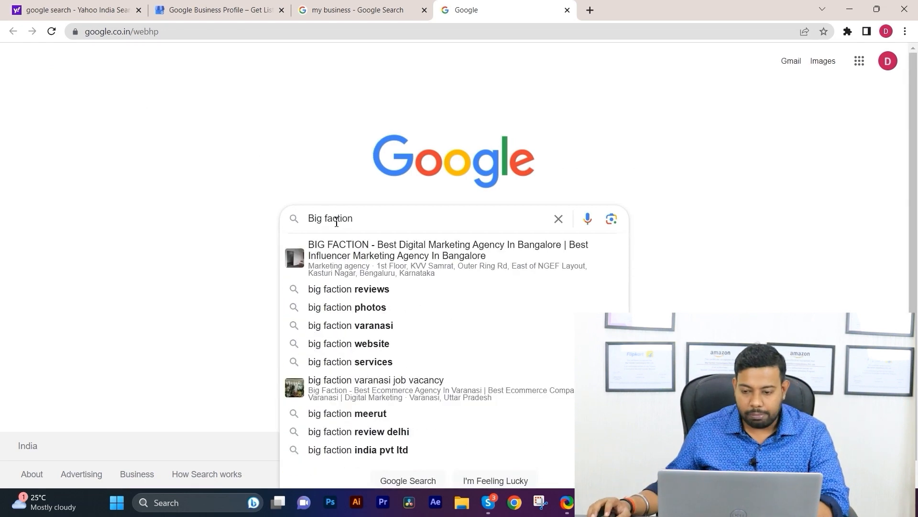
key("Return")
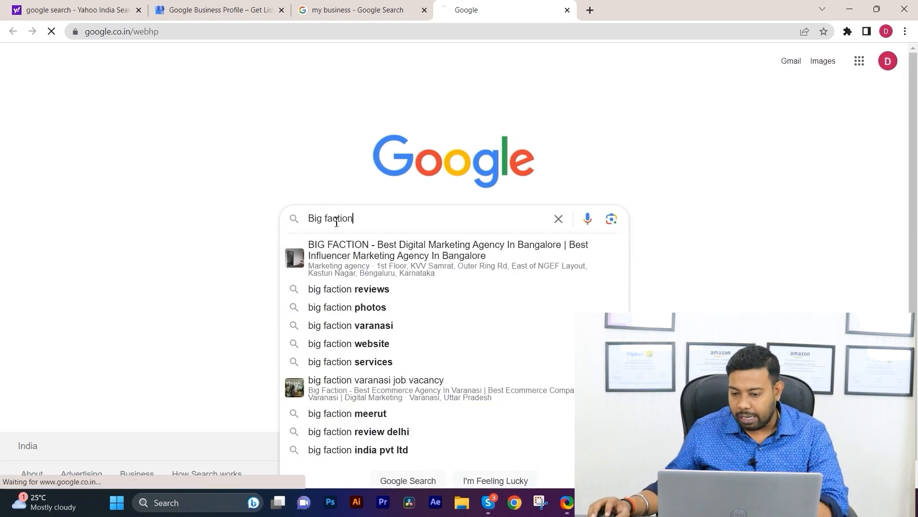
scroll(339, 219, "down", 2)
scroll(339, 219, "up", 2)
scroll(339, 219, "down", 2)
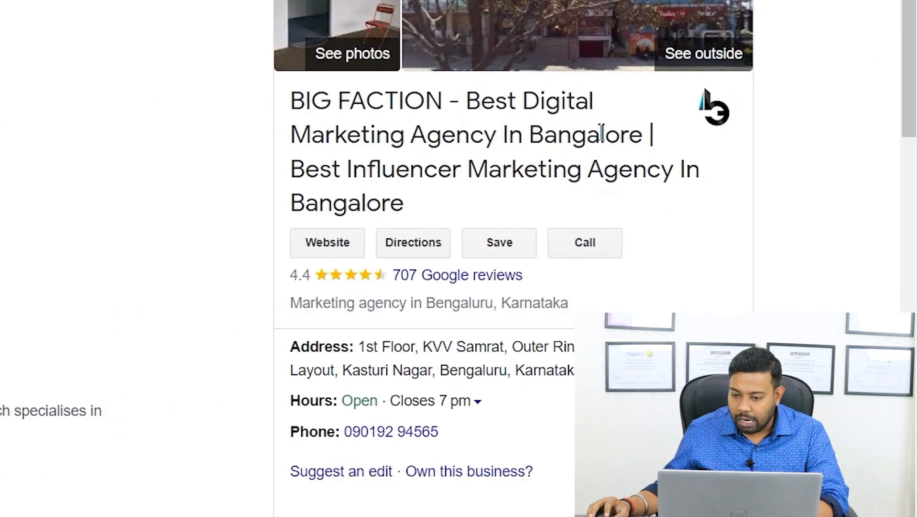
scroll(440, 242, "down", 2)
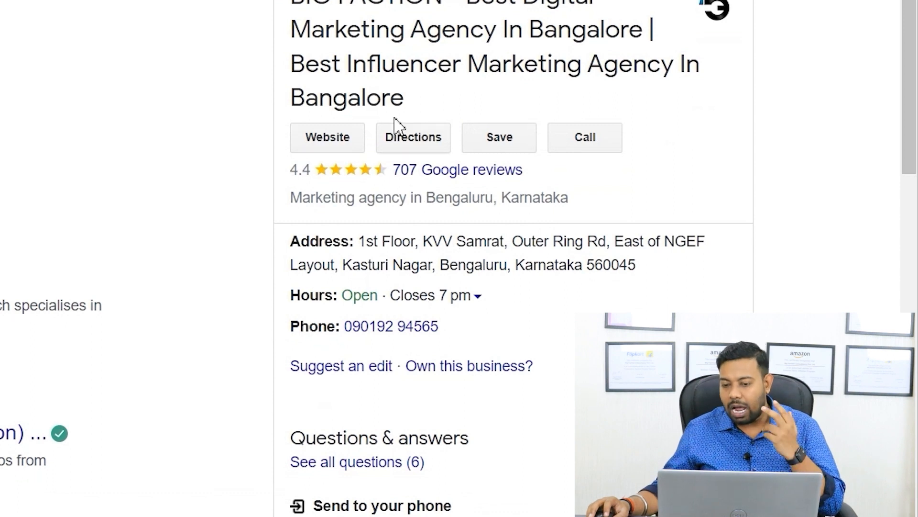
scroll(213, 106, "up", 1)
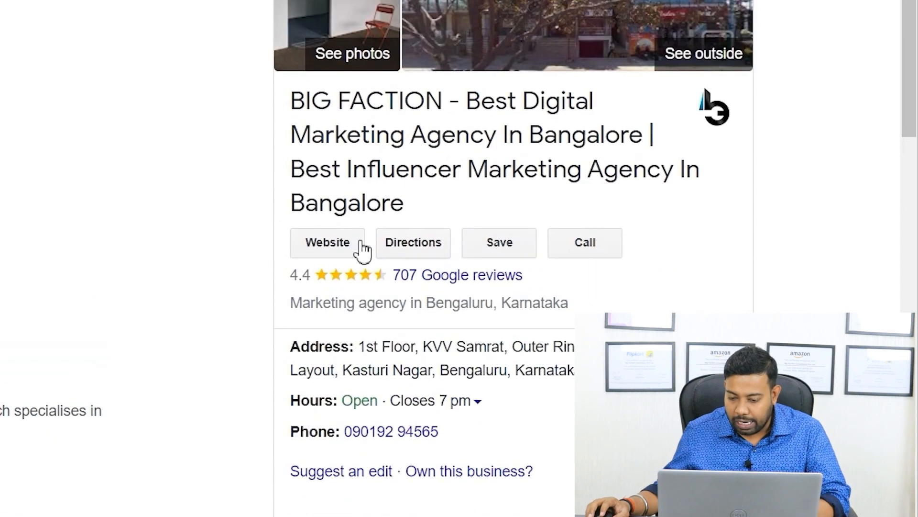
scroll(514, 191, "up", 2)
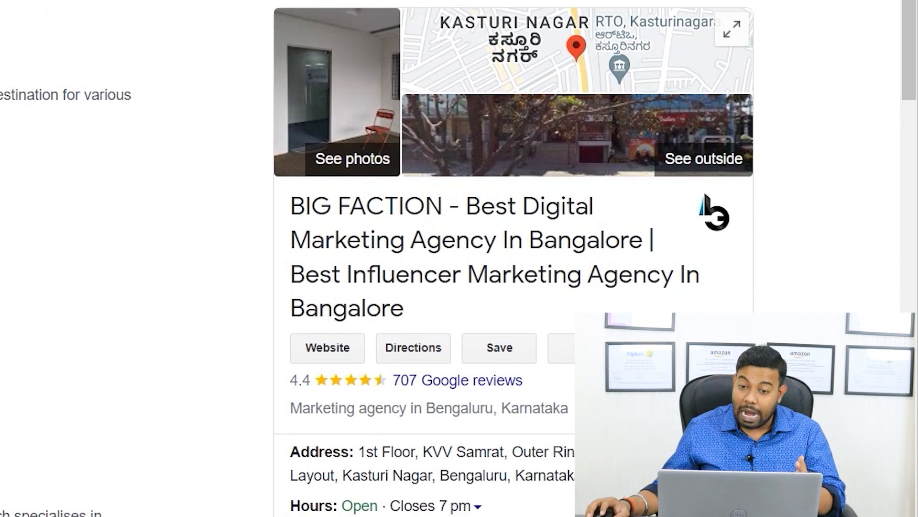
Search for "digital marketing agency bangalore" and open the BIG FACTION listing to view its business overview
left_click(168, 82)
type("d")
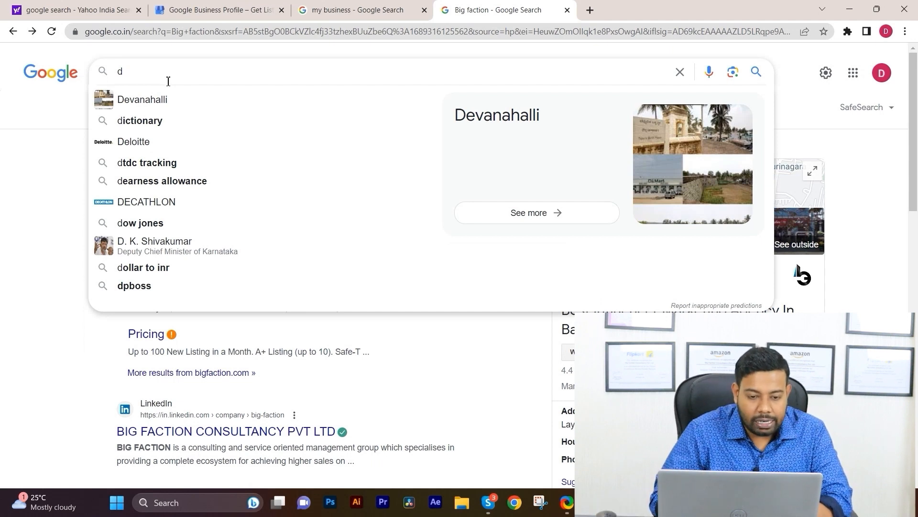
type("igital marketing ag")
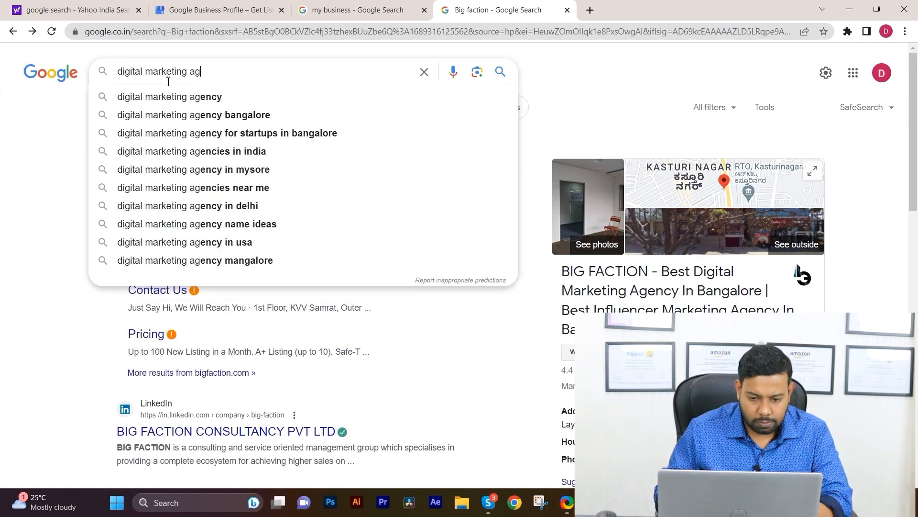
left_click(233, 115)
scroll(179, 254, "down", 1)
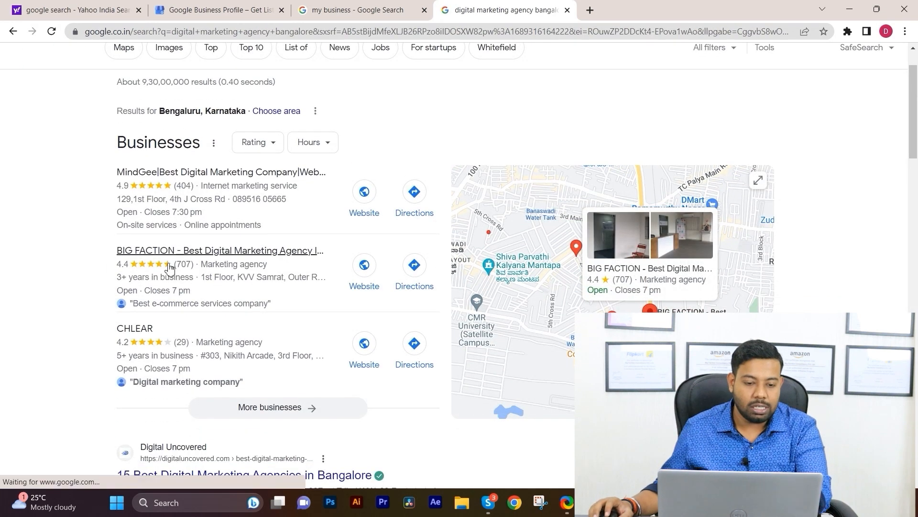
left_click(223, 251)
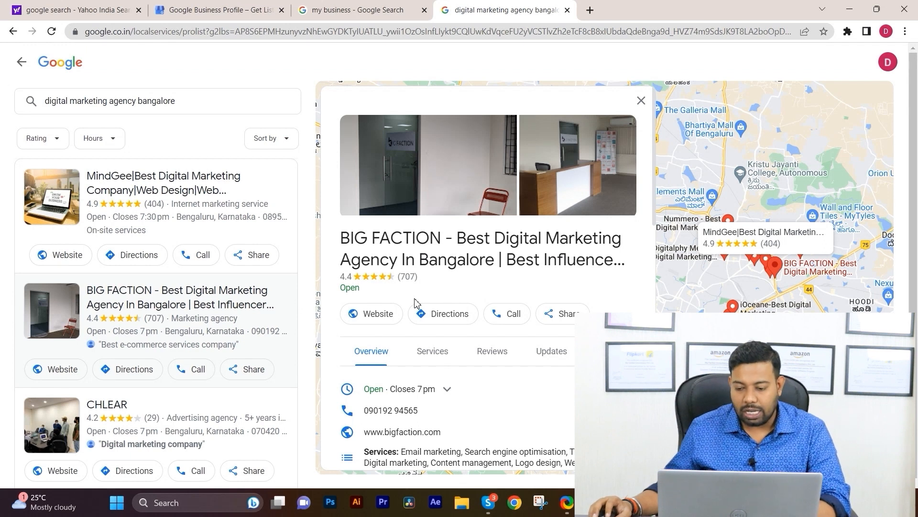
scroll(481, 366, "down", 1)
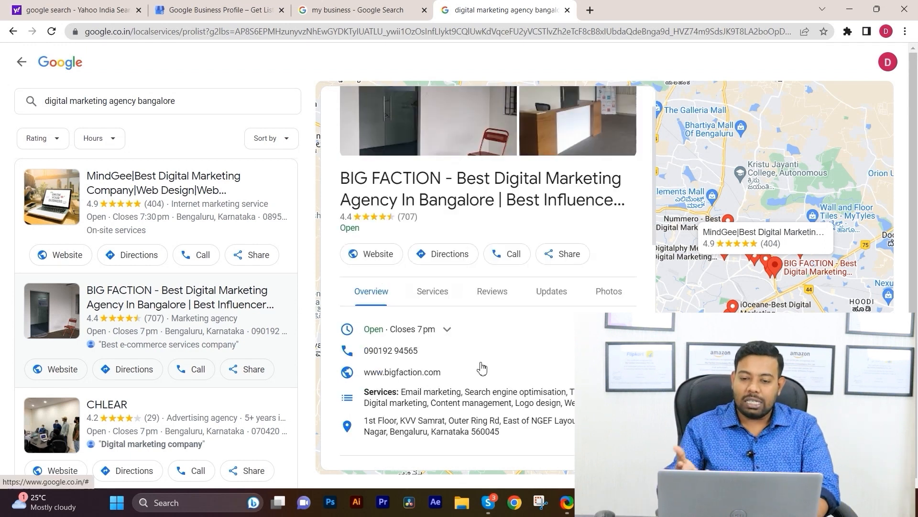